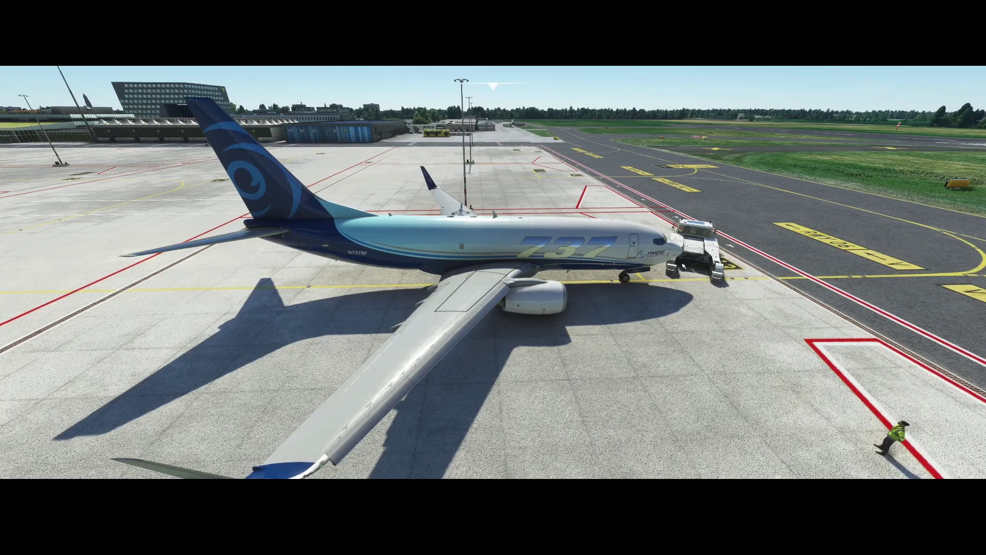
# Step: Call the pushback tug through the FMC's FS ACTIONS > PUSHBACK page, then view the 737 from outside
pyautogui.press('End')
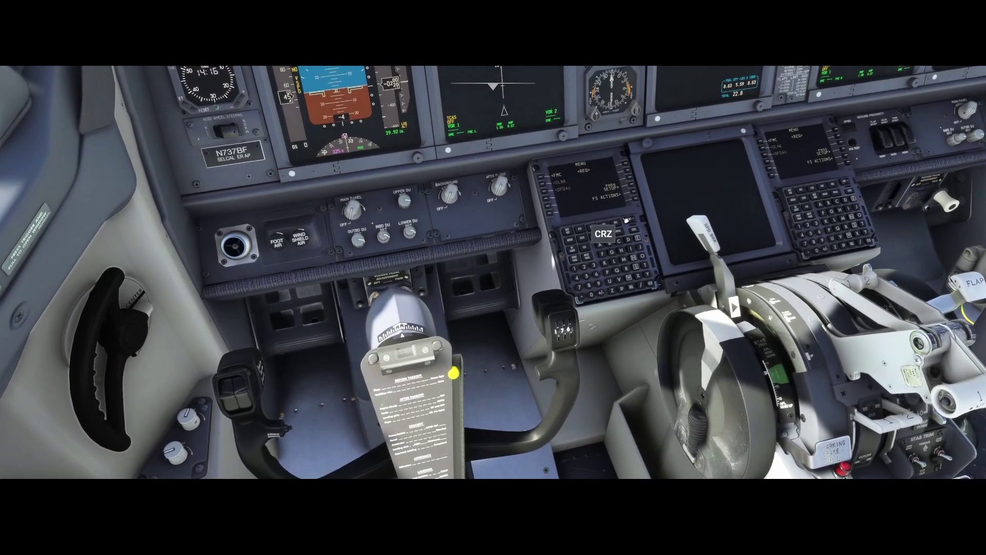
pyautogui.click(637, 193)
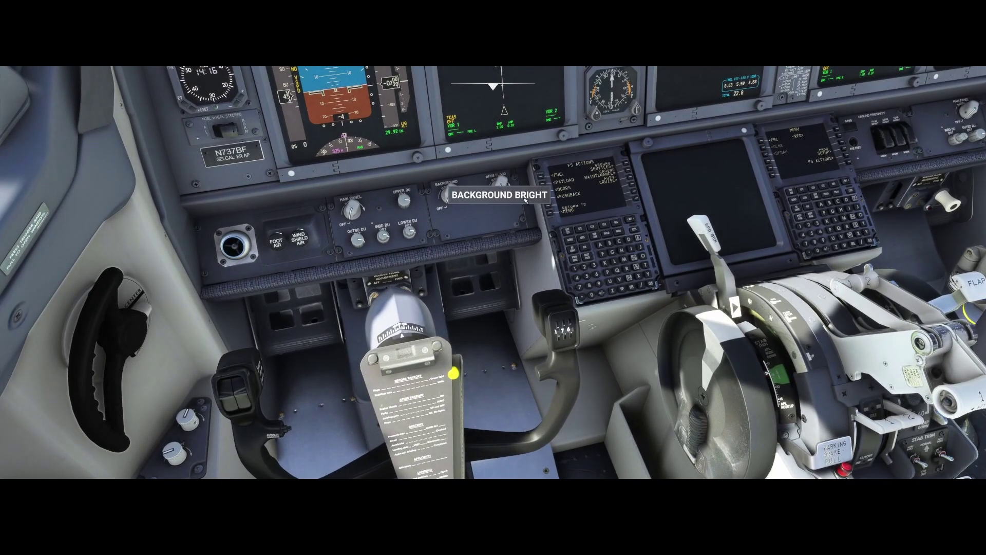
pyautogui.click(548, 199)
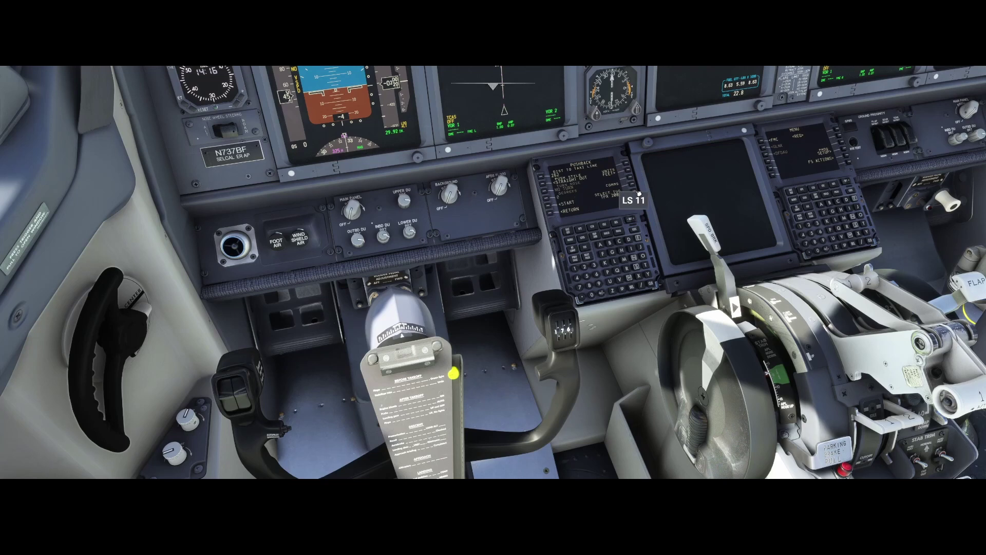
pyautogui.press('End')
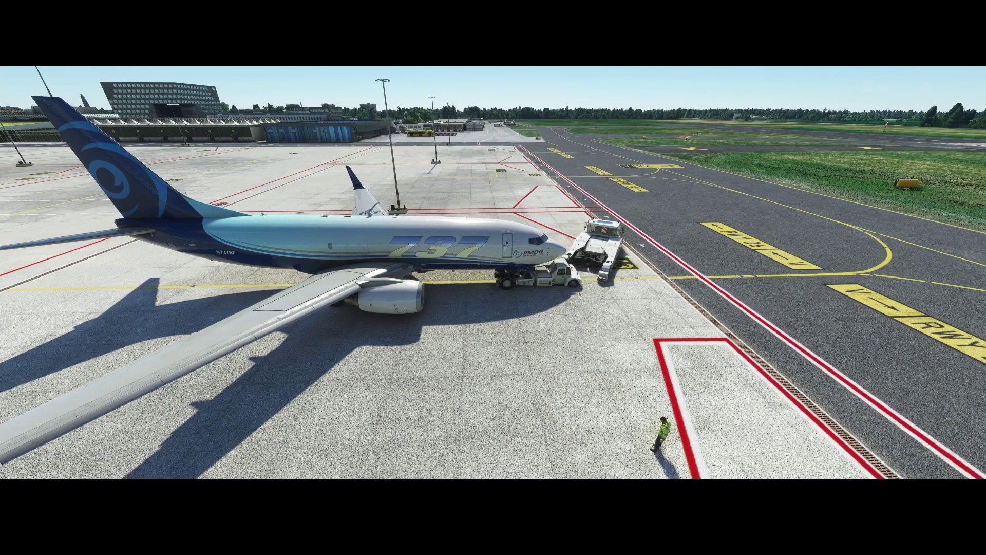
# Step: Leave the flight from the Options menu and confirm CONTINUE to reach the main menu
pyautogui.press('Escape')
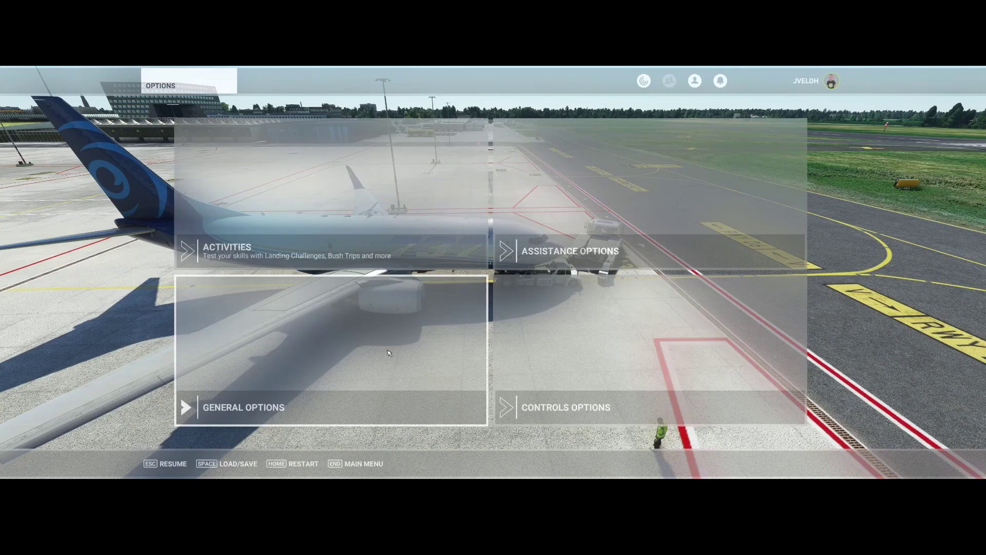
pyautogui.press('Escape')
pyautogui.click(435, 320)
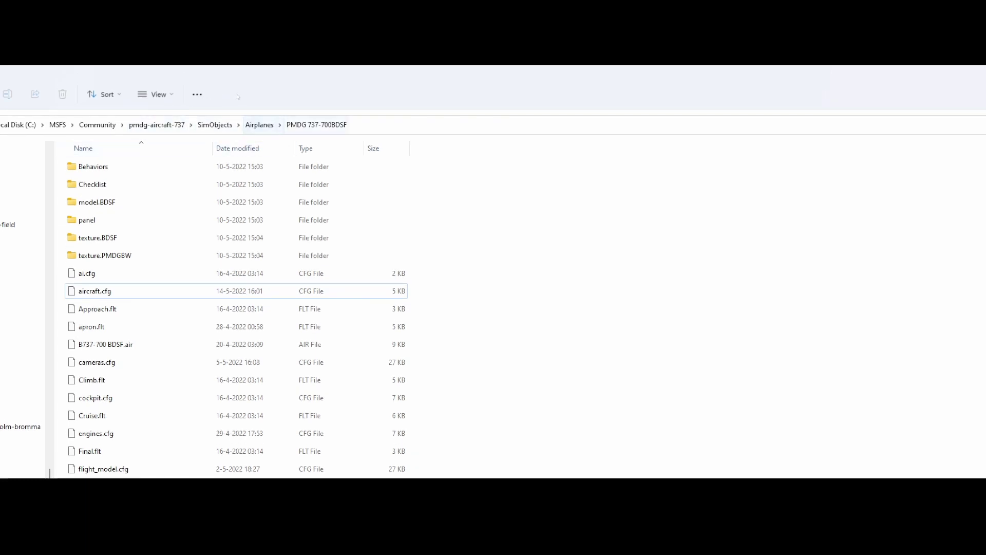
# Step: Browse Airplanes > PMDG 737-700BDSF and bring up the Open with choices for aircraft.cfg
pyautogui.click(260, 125)
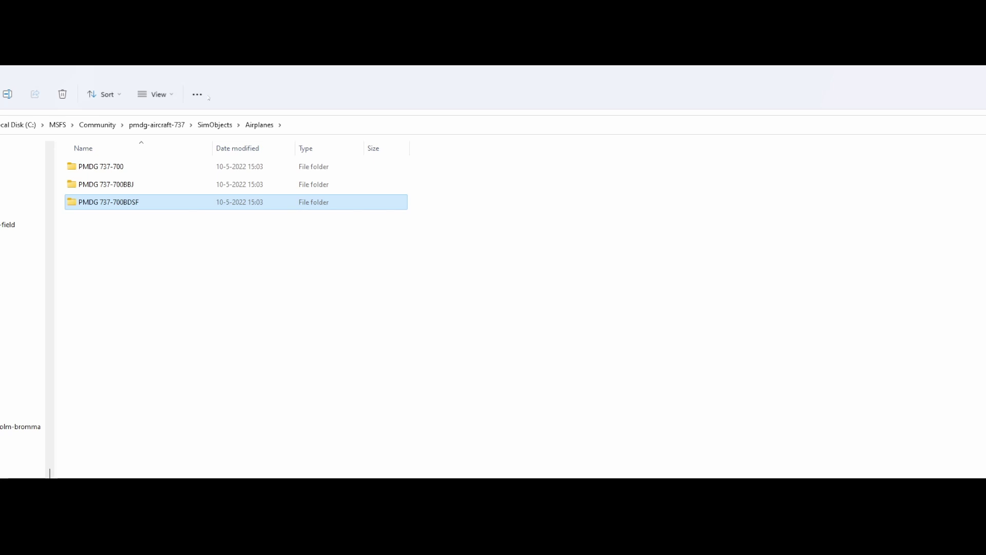
pyautogui.press('Return')
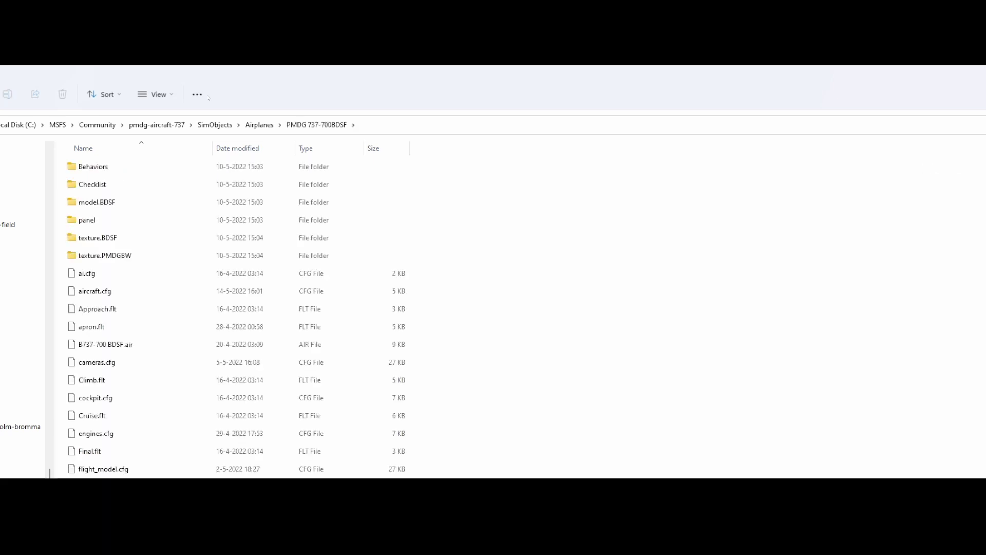
pyautogui.click(95, 291)
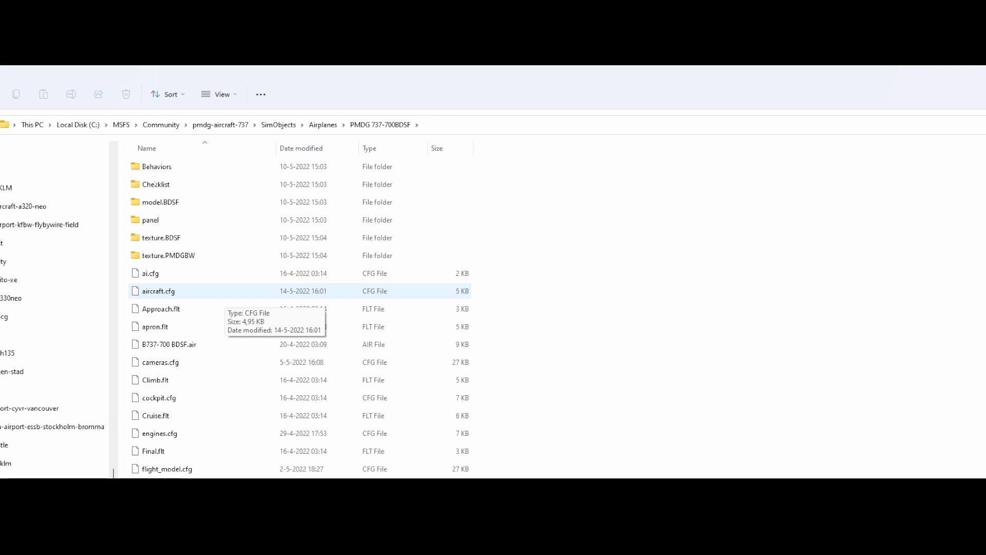
pyautogui.rightClick(139, 179)
pyautogui.click(163, 256)
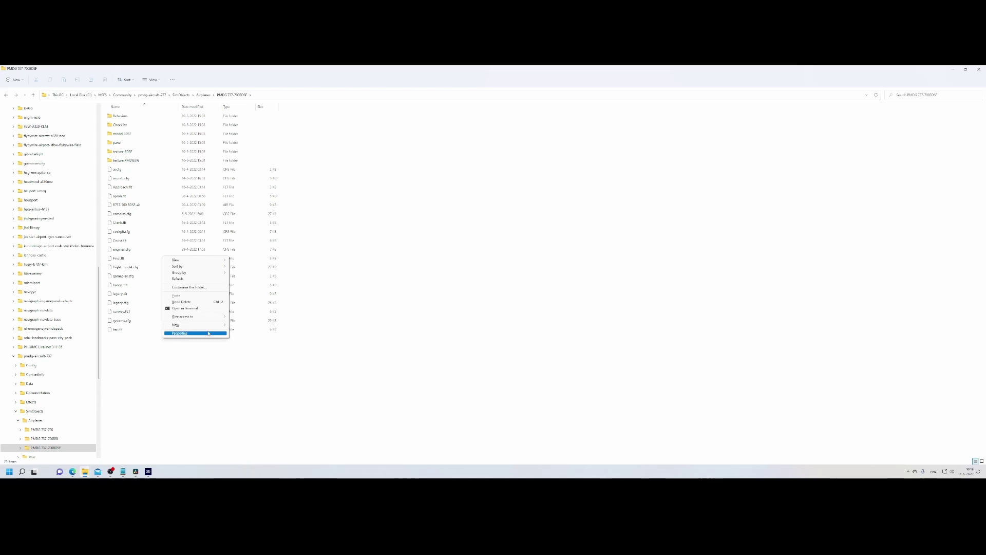
pyautogui.click(126, 180)
pyautogui.rightClick(126, 179)
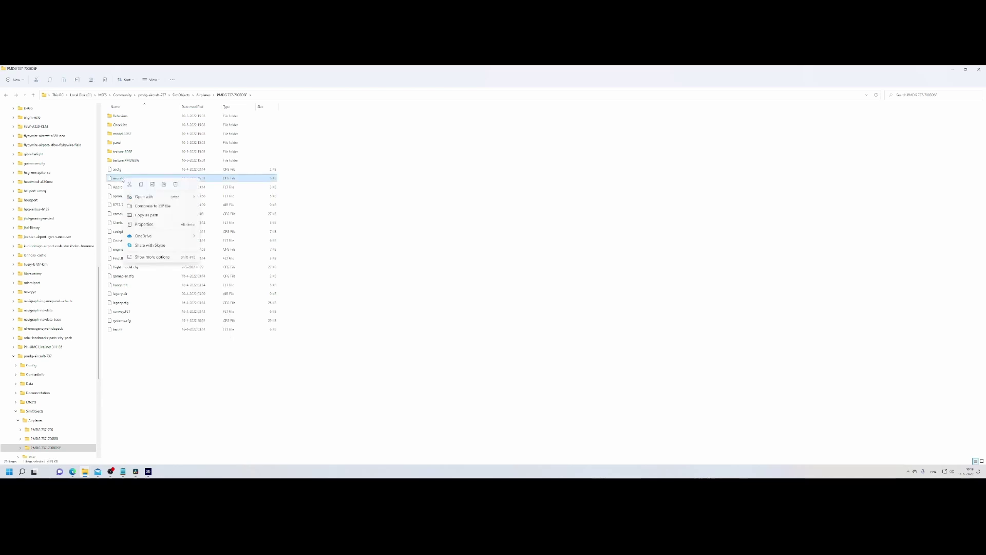
# Step: Open aircraft.cfg in Notepad and change the PUSHBACK value from 1 to 0
pyautogui.moveTo(188, 196)
pyautogui.click(218, 197)
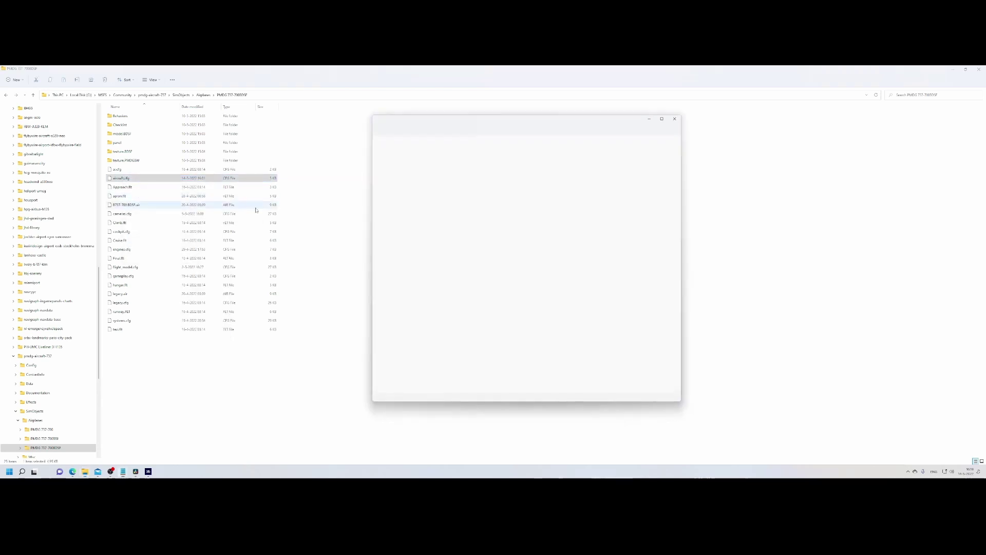
pyautogui.scroll(-15, 427, 317)
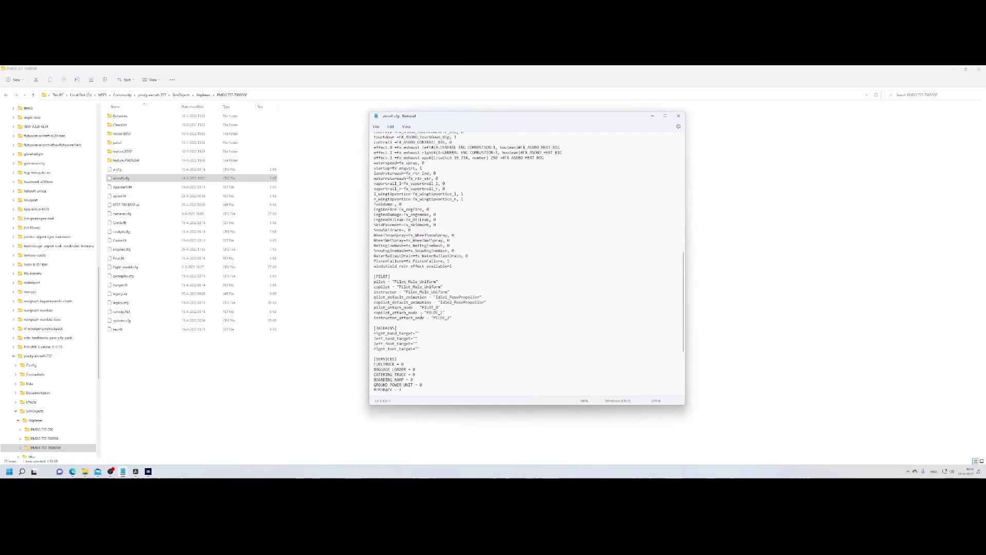
pyautogui.scroll(-10, 427, 317)
pyautogui.scroll(-3, 420, 313)
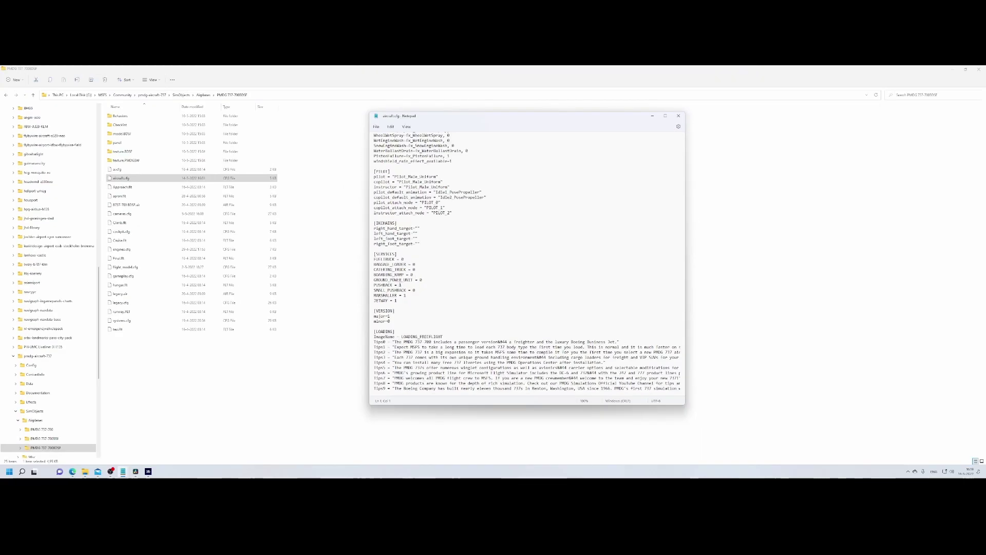
pyautogui.doubleClick(400, 285)
pyautogui.write('0')
# Step: Save aircraft.cfg and bring Flight Simulator back to the front
pyautogui.click(375, 127)
pyautogui.click(380, 155)
pyautogui.click(254, 100)
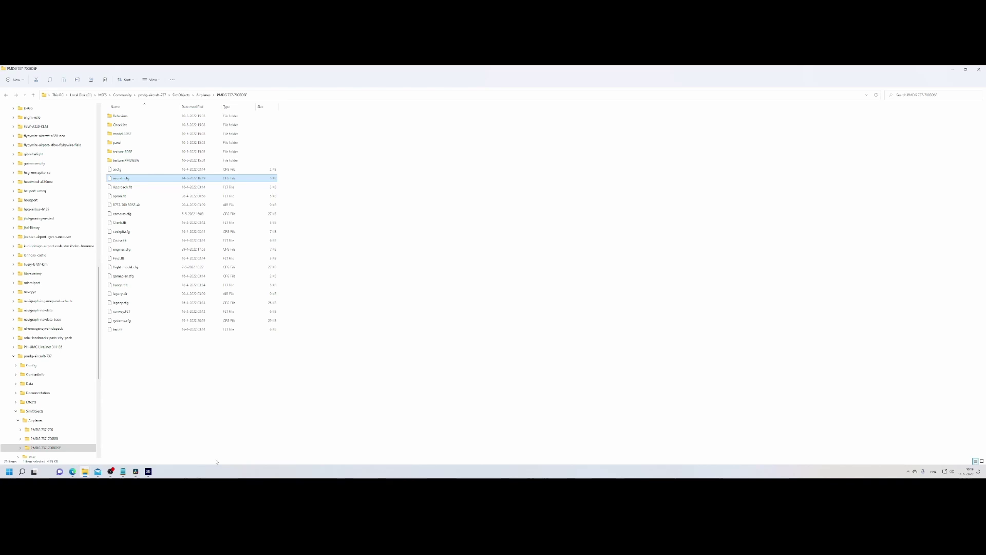
pyautogui.click(149, 473)
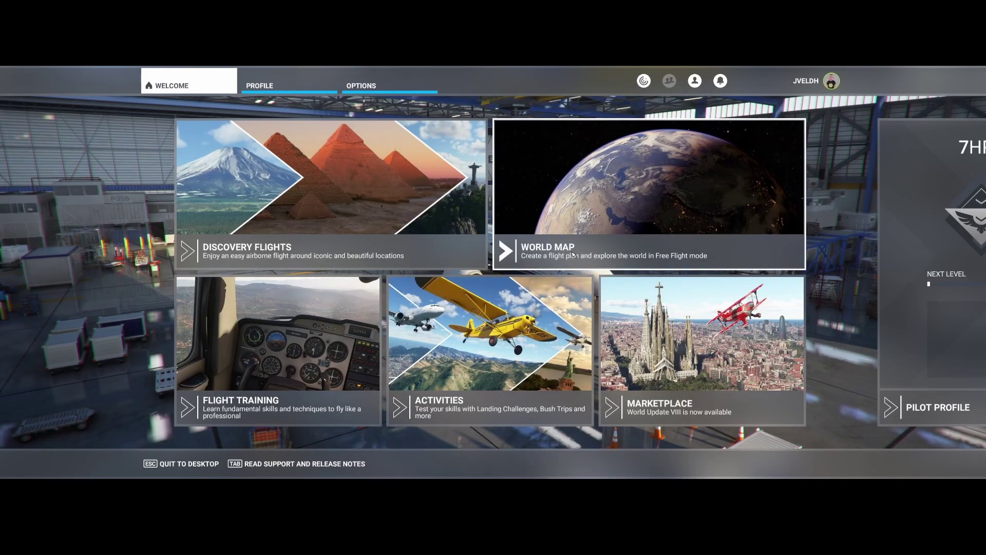
# Step: Set Ramp 3A at Rotterdam EHRD as the departure gate on the world map
pyautogui.click(573, 255)
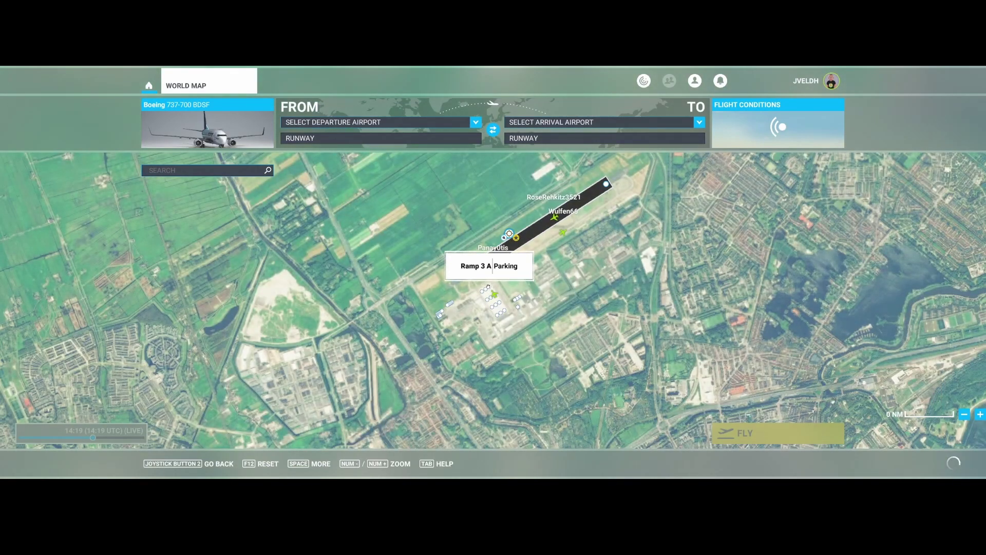
pyautogui.click(488, 286)
pyautogui.click(486, 300)
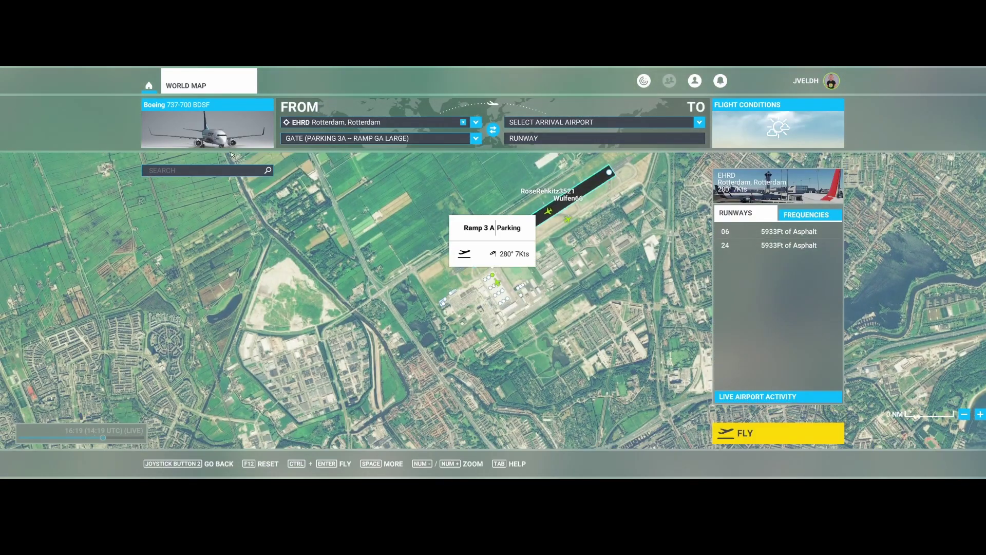
# Step: Choose the Boeing 737-700 as the aircraft and start loading the flight
pyautogui.click(226, 137)
pyautogui.click(214, 172)
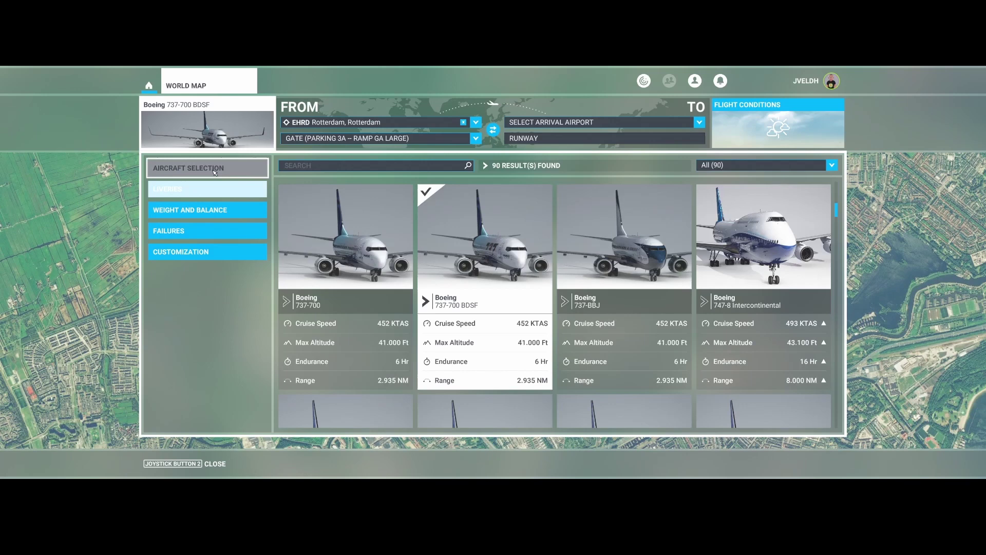
pyautogui.click(336, 263)
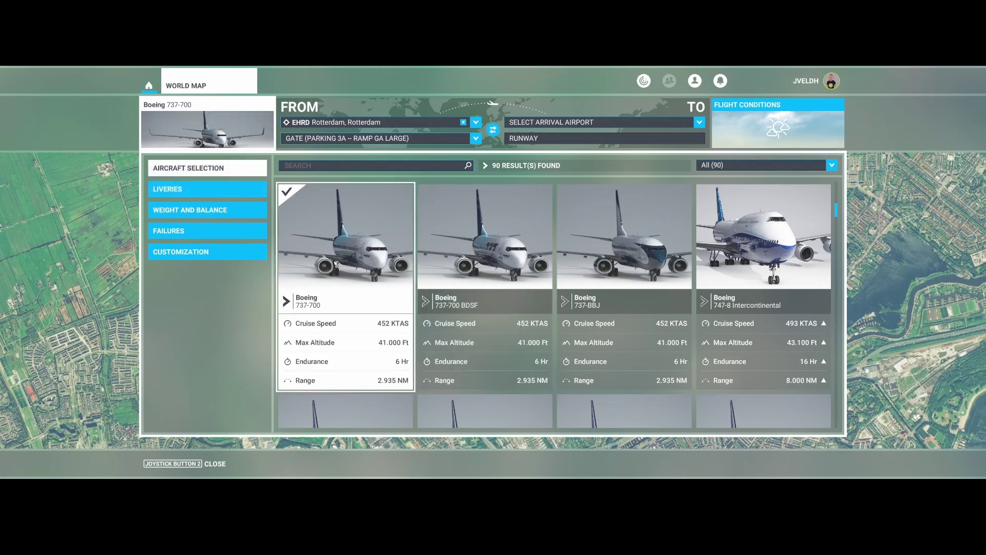
pyautogui.click(225, 142)
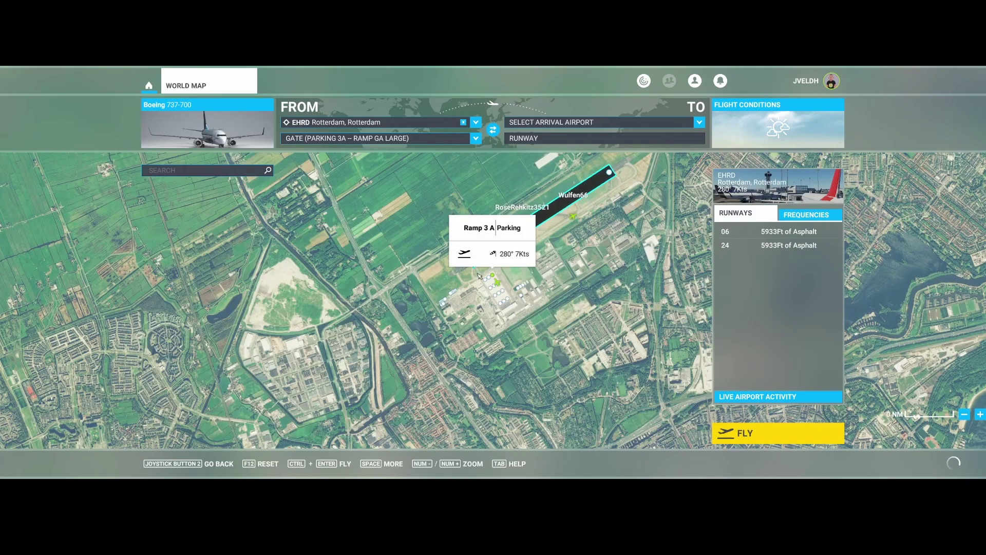
pyautogui.click(745, 433)
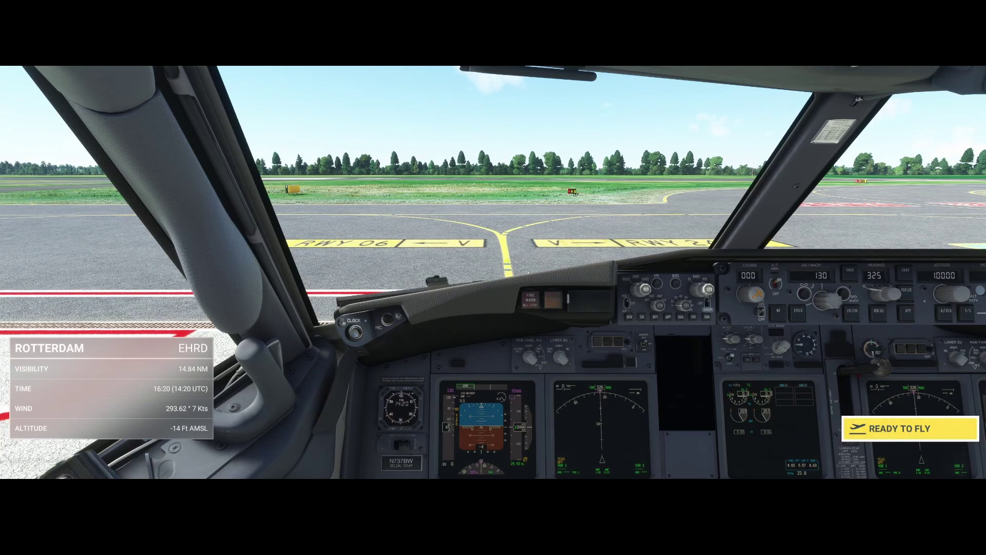
# Step: Click READY TO FLY and cycle camera views to an external shot of the 737 and tug
pyautogui.click(910, 428)
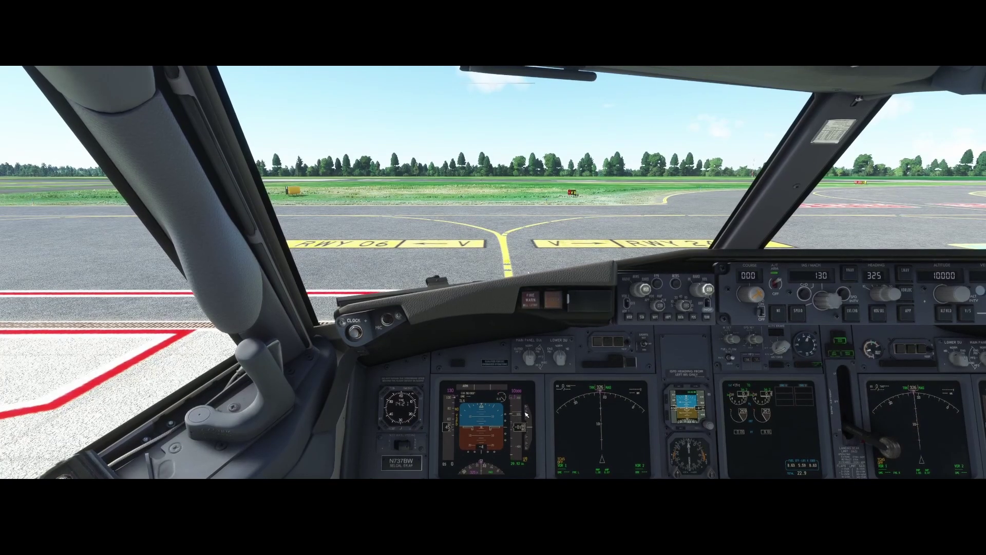
pyautogui.press('End')
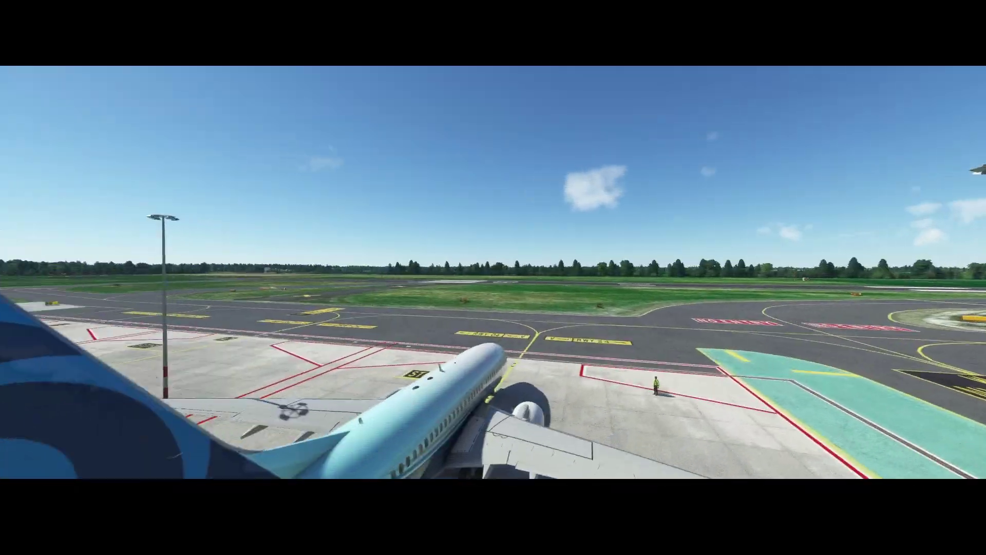
pyautogui.press('End')
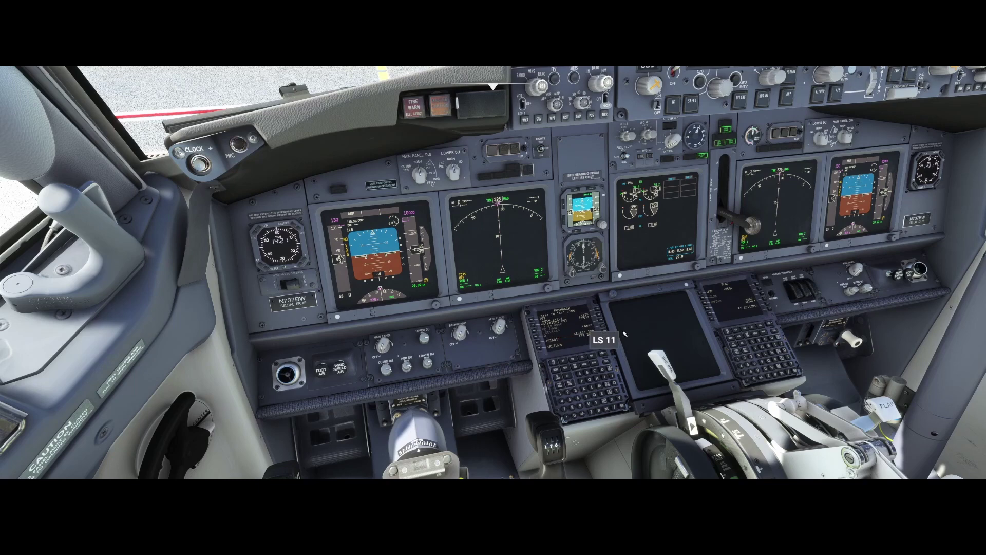
pyautogui.press('End')
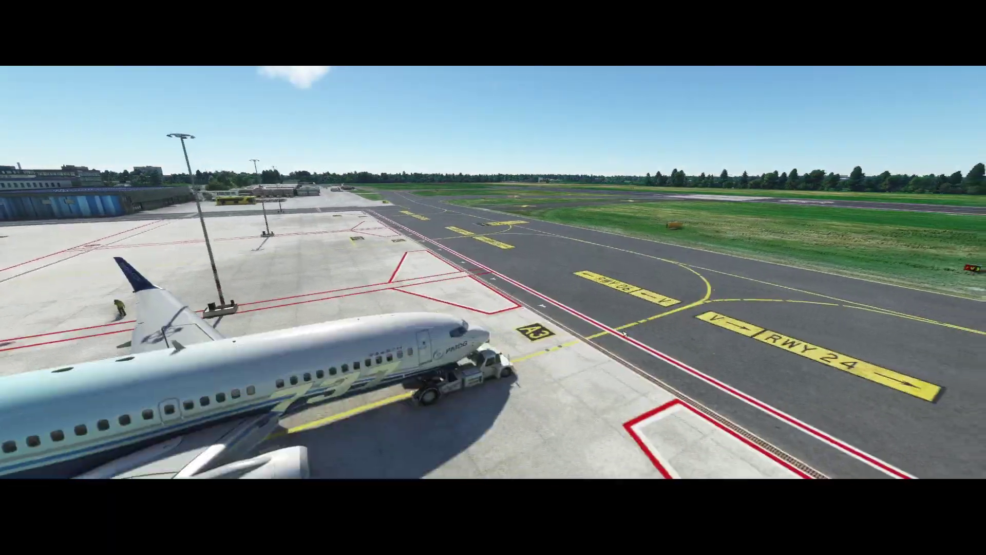